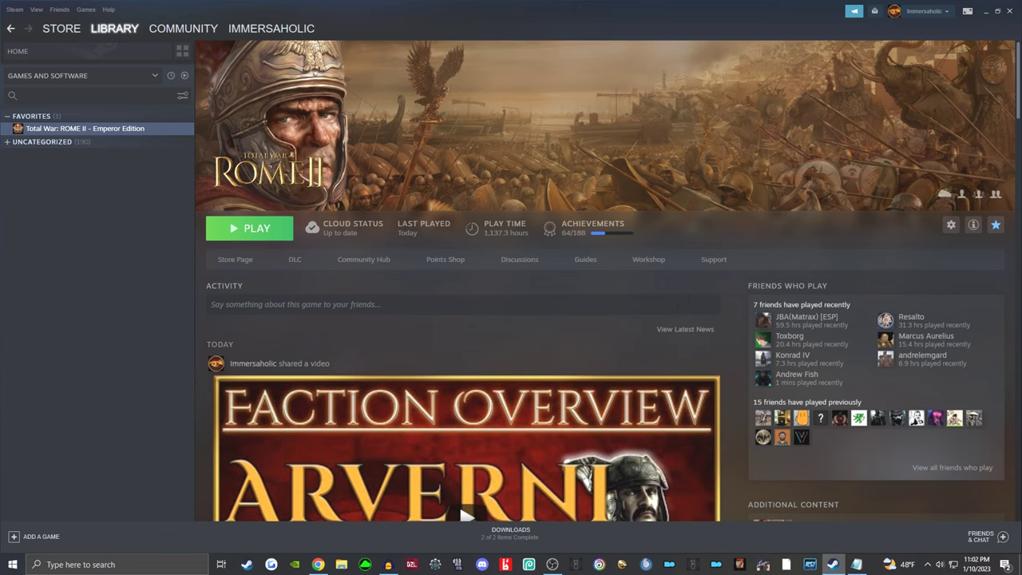
- Search the ROME II Workshop for 'Divide Et Impera'
{"action": "left_click", "coordinate": [649, 259]}
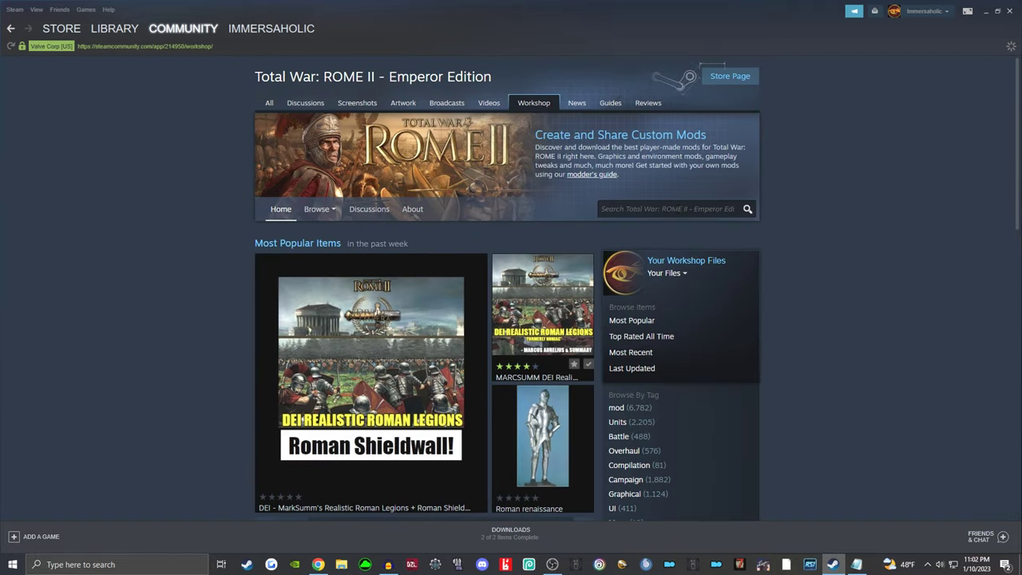
{"action": "left_click", "coordinate": [667, 208]}
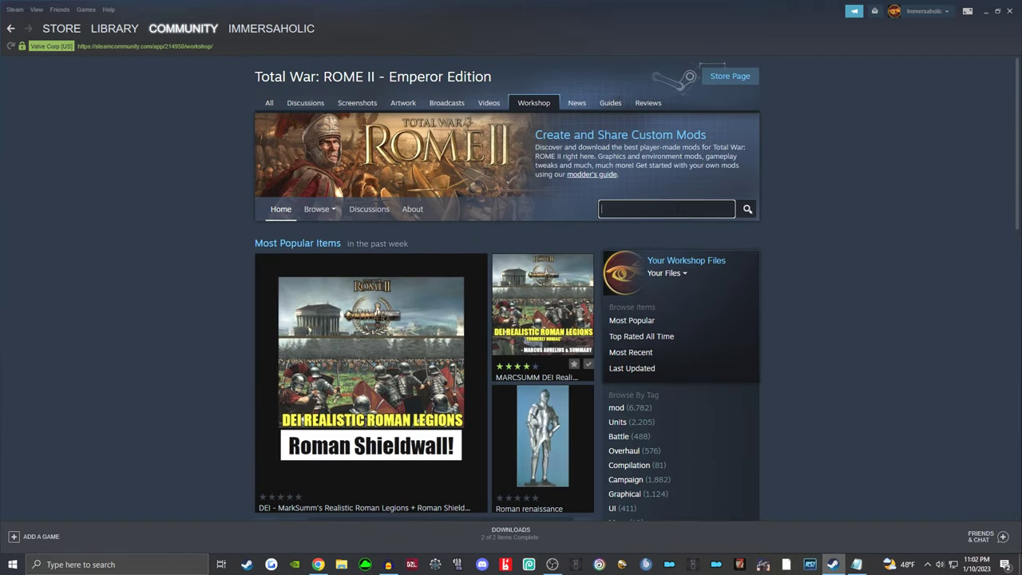
{"action": "type", "text": "Divide Et Impera"}
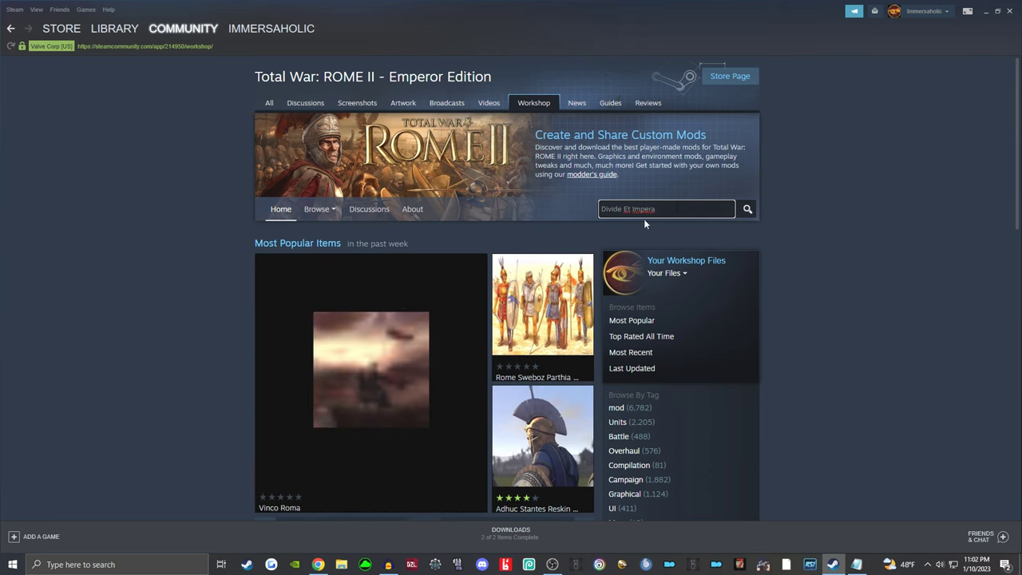
{"action": "key", "text": "Return"}
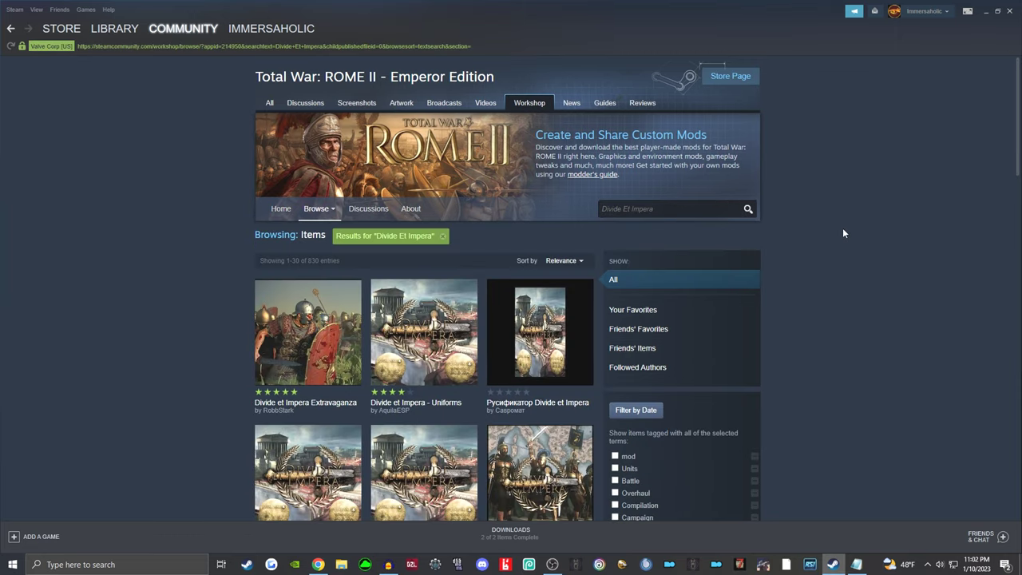
- Scroll the search results to find Divide et Impera Parts 1, 2 and 3
{"action": "scroll", "coordinate": [842, 233], "scroll_direction": "down", "scroll_amount": 7}
{"action": "scroll", "coordinate": [831, 303], "scroll_direction": "down", "scroll_amount": 4}
{"action": "scroll", "coordinate": [833, 304], "scroll_direction": "up", "scroll_amount": 11}
{"action": "scroll", "coordinate": [557, 279], "scroll_direction": "down", "scroll_amount": 12}
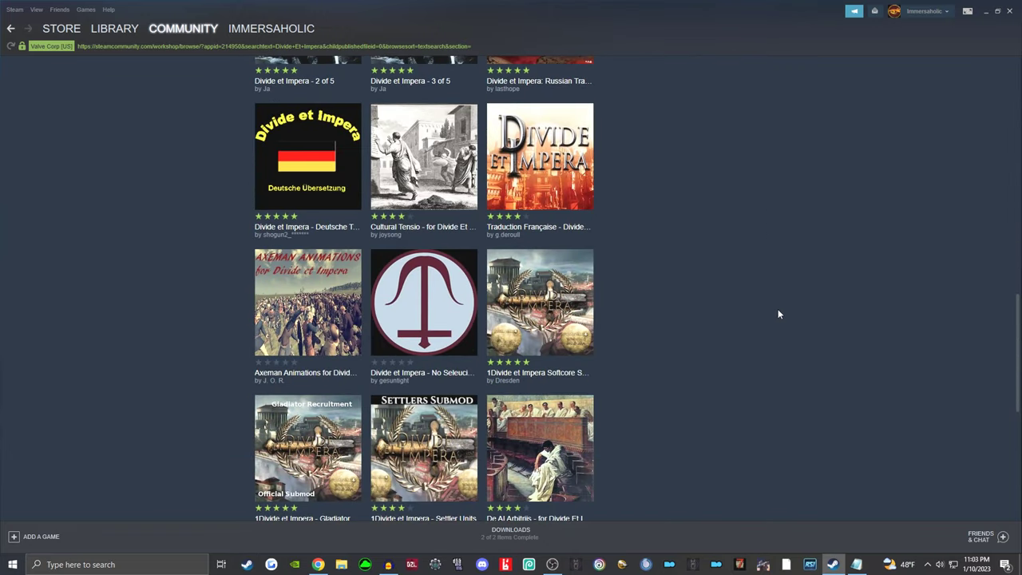
{"action": "scroll", "coordinate": [787, 299], "scroll_direction": "down", "scroll_amount": 5}
{"action": "scroll", "coordinate": [797, 290], "scroll_direction": "up", "scroll_amount": 6}
{"action": "scroll", "coordinate": [798, 299], "scroll_direction": "up", "scroll_amount": 8}
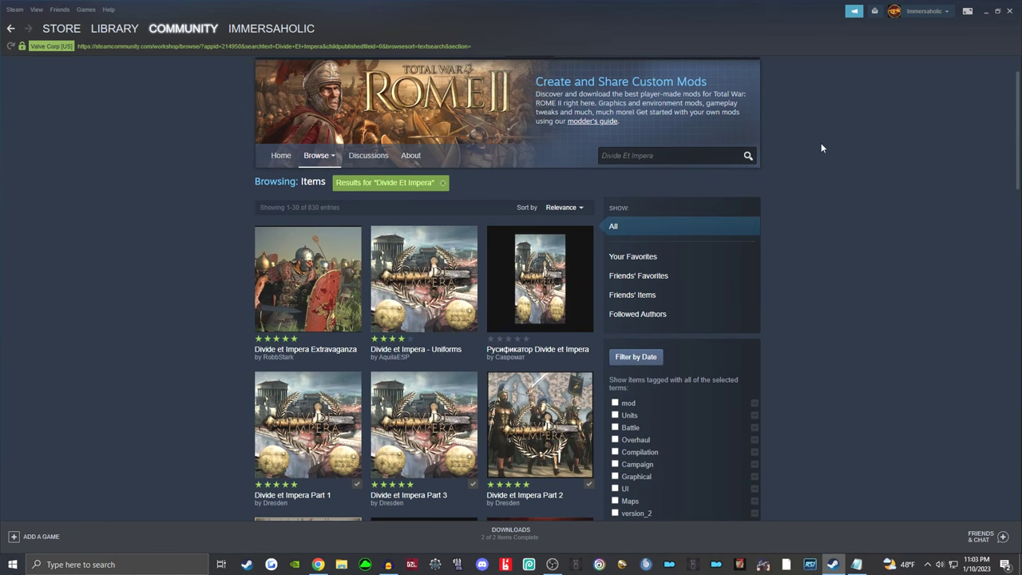
{"action": "scroll", "coordinate": [854, 230], "scroll_direction": "down", "scroll_amount": 3}
{"action": "scroll", "coordinate": [854, 226], "scroll_direction": "down", "scroll_amount": 1}
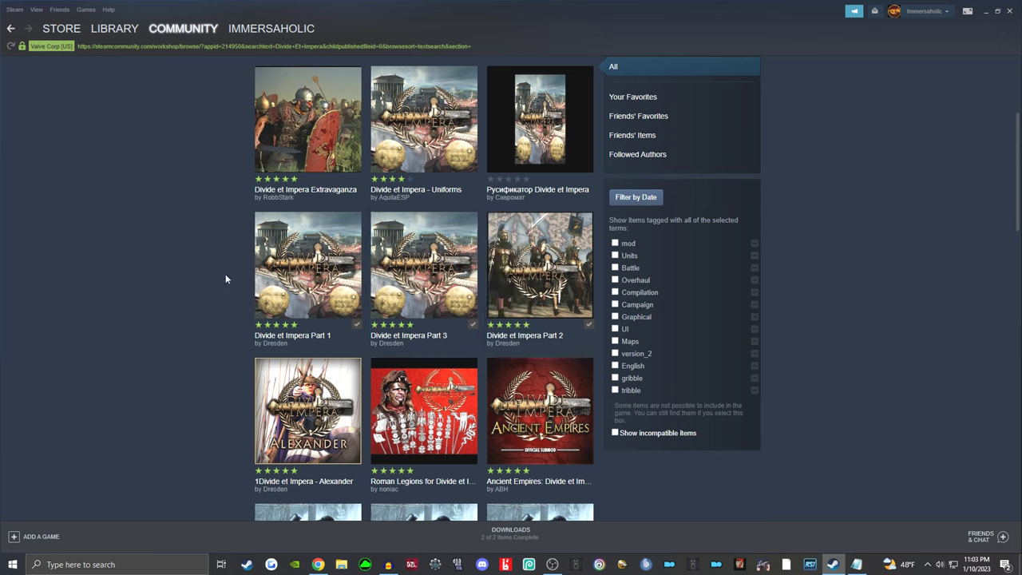
{"action": "mouse_move", "coordinate": [348, 244]}
- Open the Divide et Impera Part 1 item page and read through its description
{"action": "left_click", "coordinate": [306, 290]}
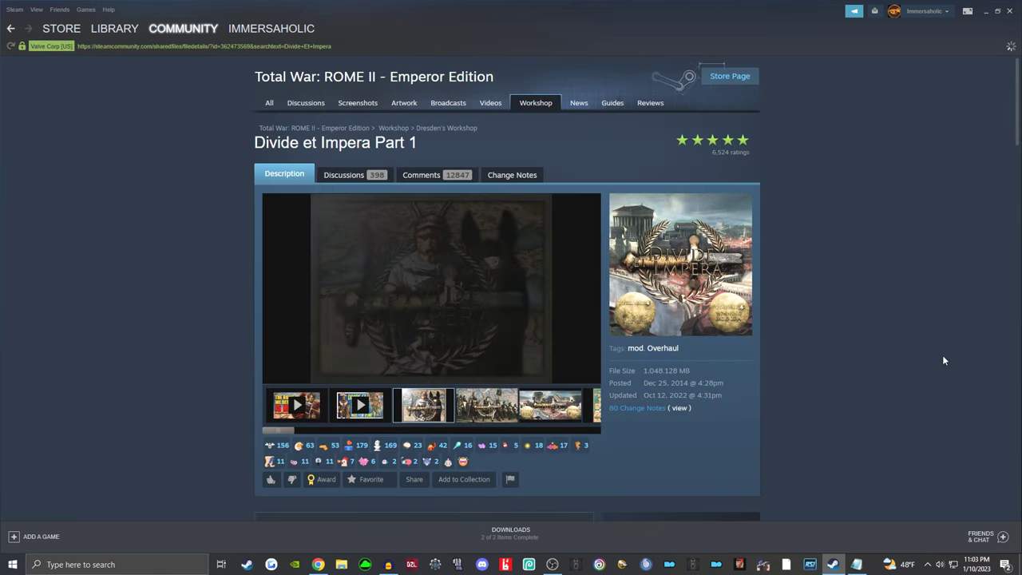
{"action": "scroll", "coordinate": [883, 355], "scroll_direction": "down", "scroll_amount": 4}
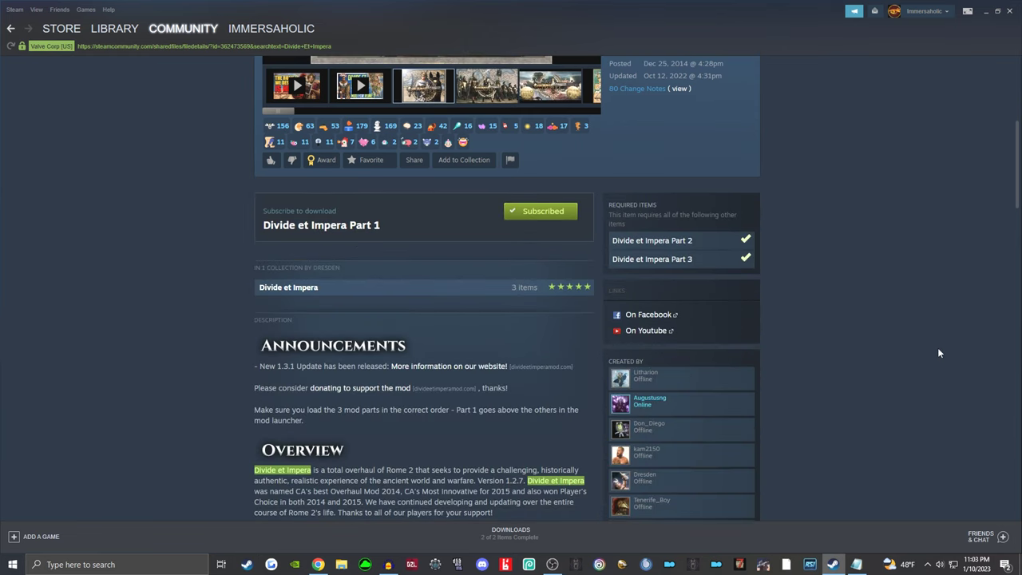
{"action": "scroll", "coordinate": [939, 352], "scroll_direction": "down", "scroll_amount": 10}
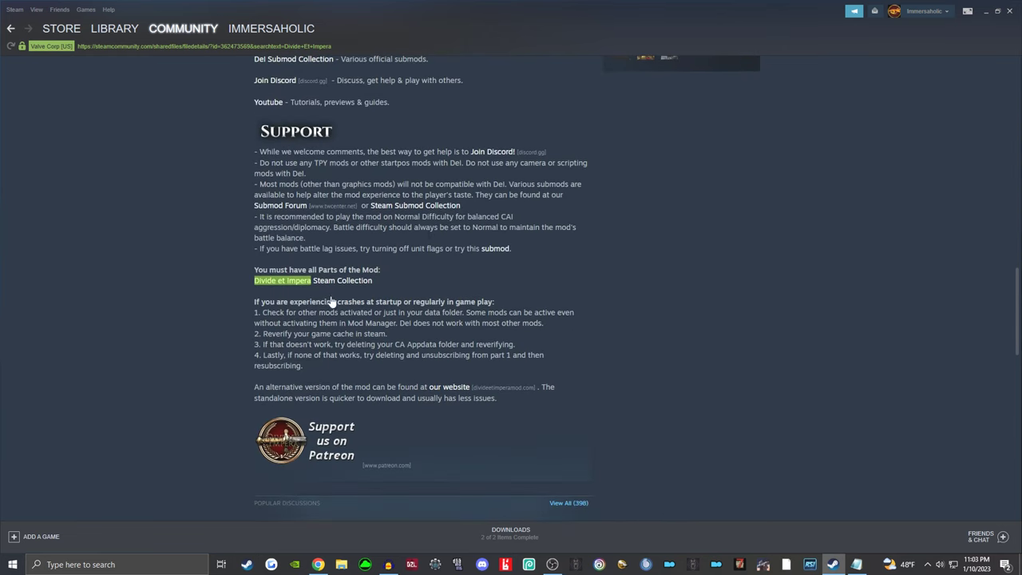
{"action": "scroll", "coordinate": [607, 268], "scroll_direction": "down", "scroll_amount": 3}
{"action": "scroll", "coordinate": [775, 291], "scroll_direction": "up", "scroll_amount": 7}
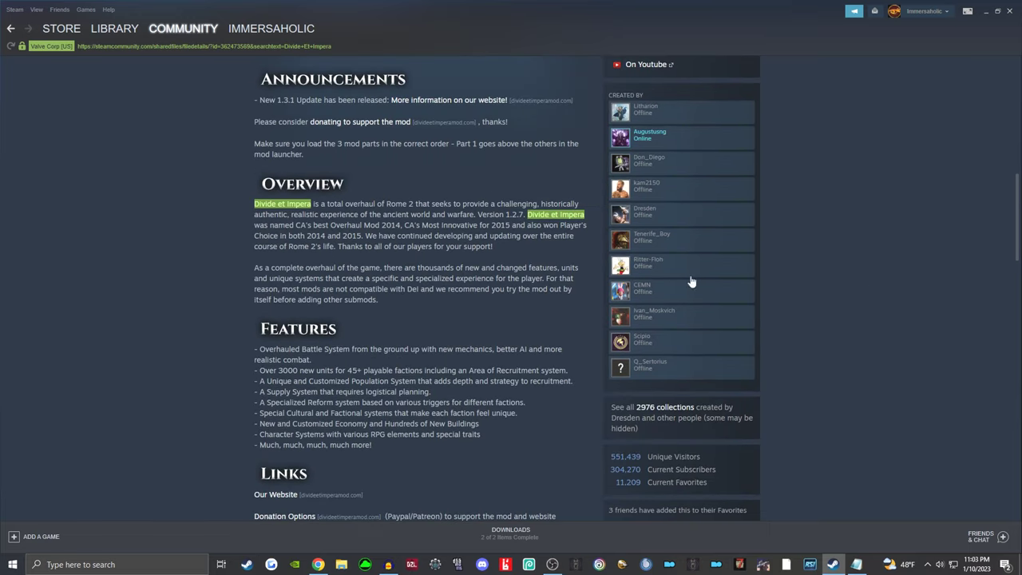
{"action": "scroll", "coordinate": [689, 279], "scroll_direction": "up", "scroll_amount": 5}
{"action": "scroll", "coordinate": [892, 281], "scroll_direction": "up", "scroll_amount": 1}
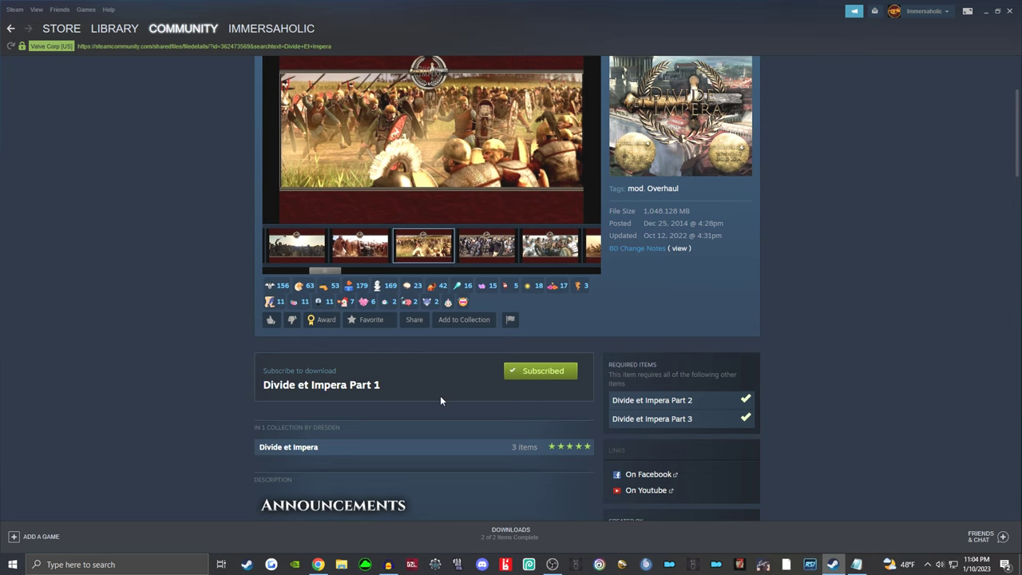
{"action": "scroll", "coordinate": [440, 396], "scroll_direction": "down", "scroll_amount": 1}
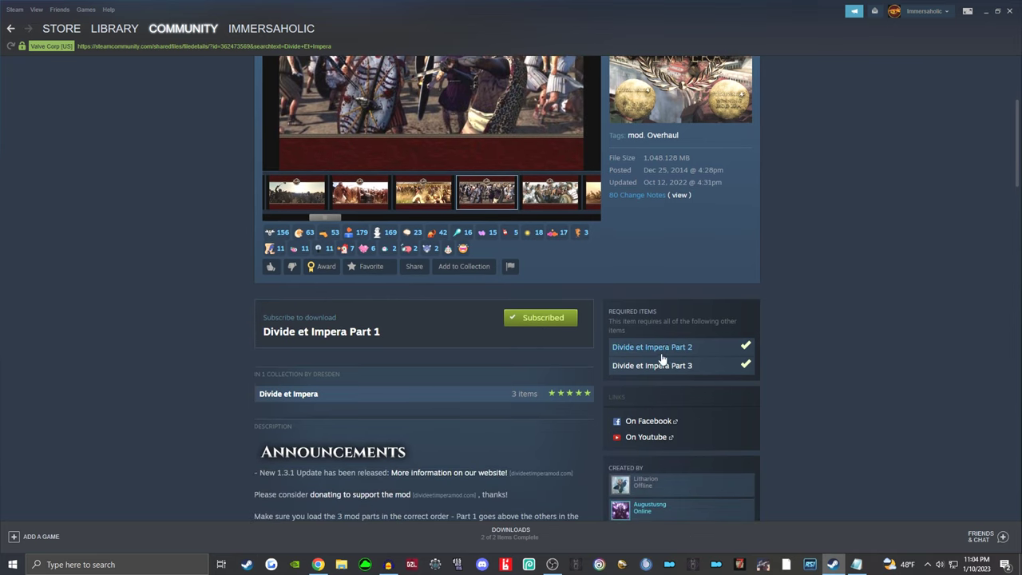
- Highlight the Required Items note listing Parts 2 and 3
{"action": "left_click_drag", "start_coordinate": [609, 312], "coordinate": [646, 331]}
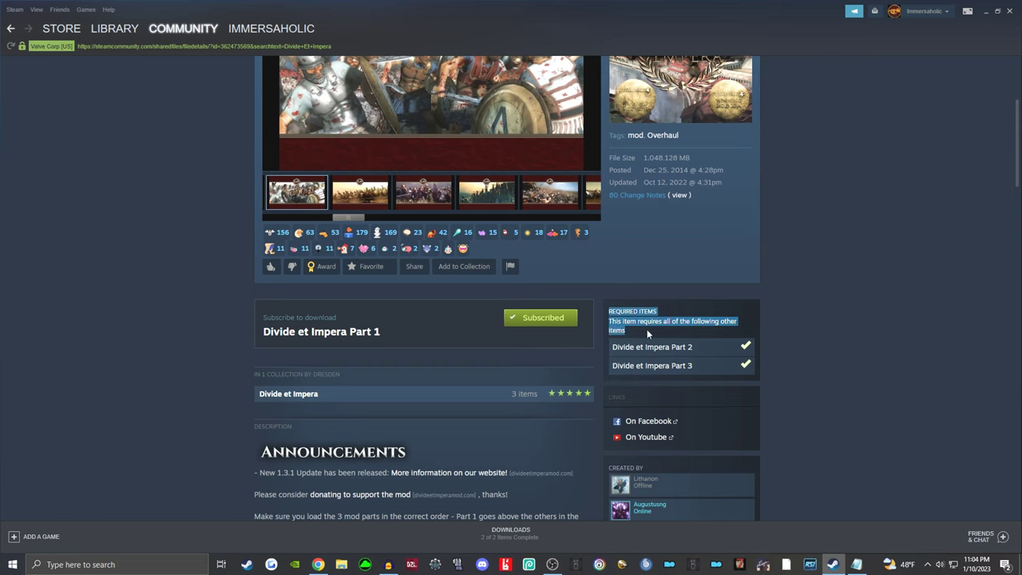
{"action": "left_click", "coordinate": [647, 329]}
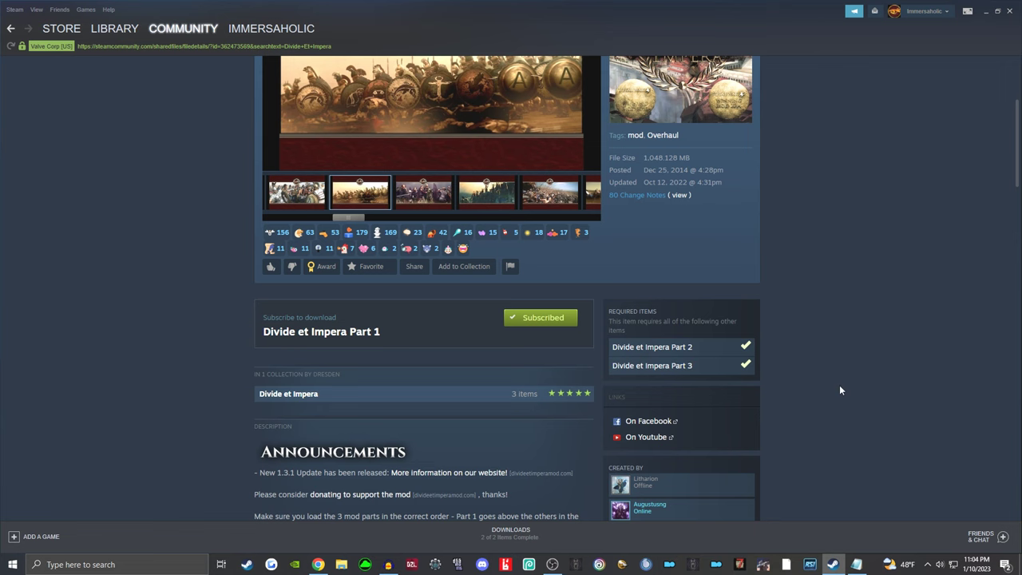
{"action": "scroll", "coordinate": [869, 419], "scroll_direction": "down", "scroll_amount": 1}
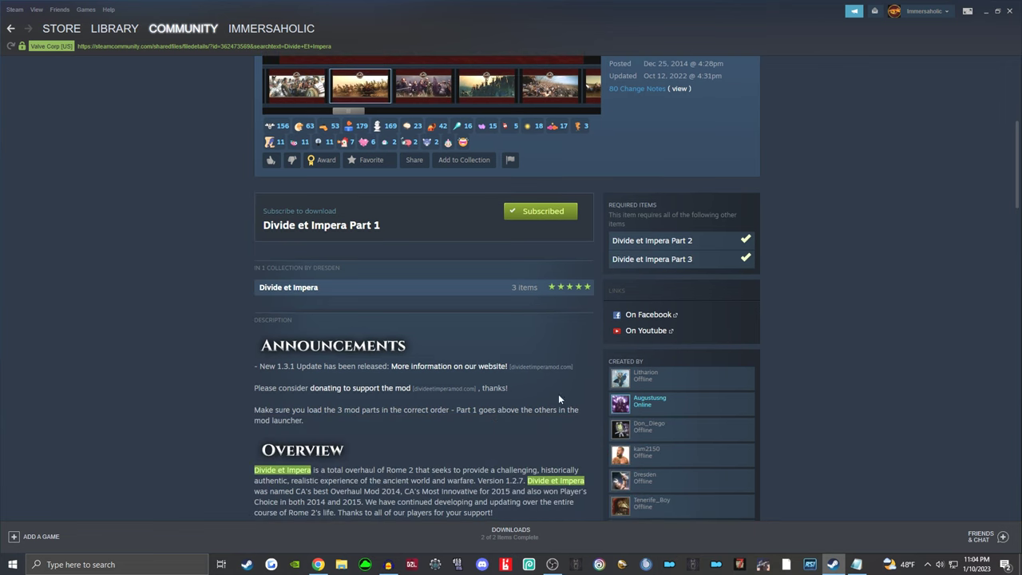
- Open the Divide et Impera collection page and confirm Parts 1, 2 and 3 are subscribed
{"action": "left_click", "coordinate": [349, 295]}
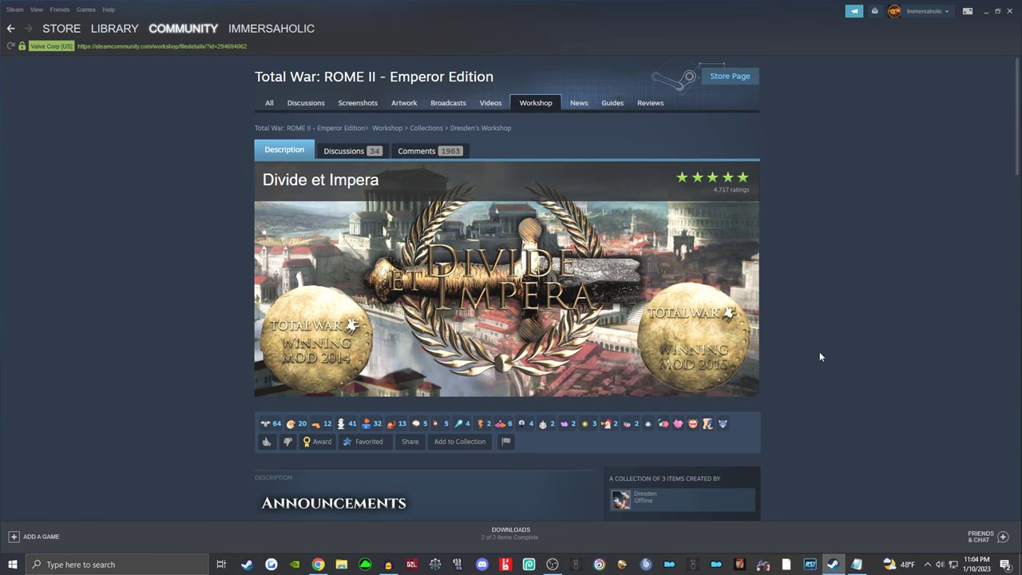
{"action": "scroll", "coordinate": [867, 389], "scroll_direction": "down", "scroll_amount": 4}
{"action": "scroll", "coordinate": [884, 389], "scroll_direction": "down", "scroll_amount": 5}
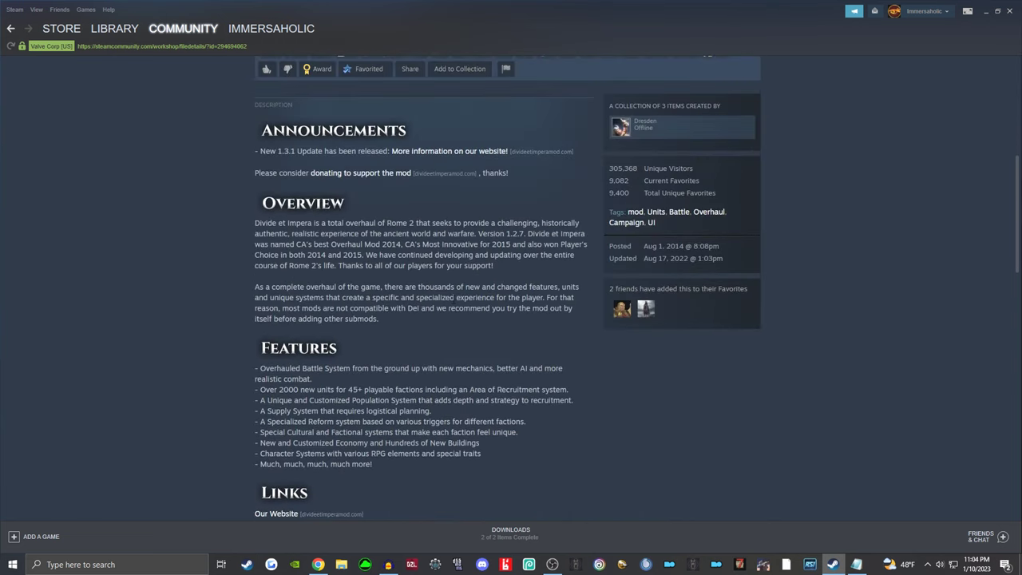
{"action": "scroll", "coordinate": [683, 340], "scroll_direction": "down", "scroll_amount": 9}
{"action": "scroll", "coordinate": [735, 308], "scroll_direction": "down", "scroll_amount": 1}
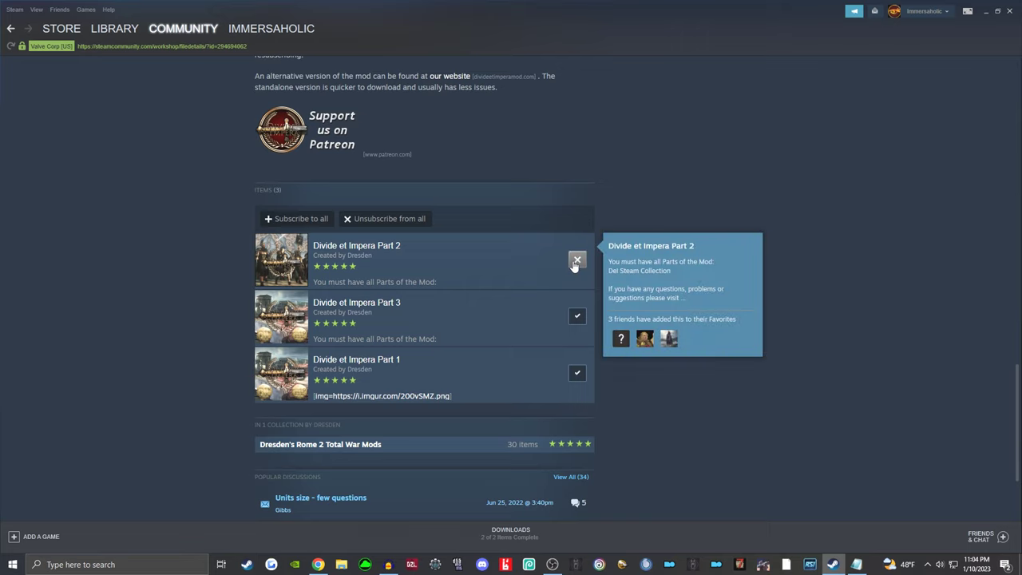
{"action": "mouse_move", "coordinate": [591, 320]}
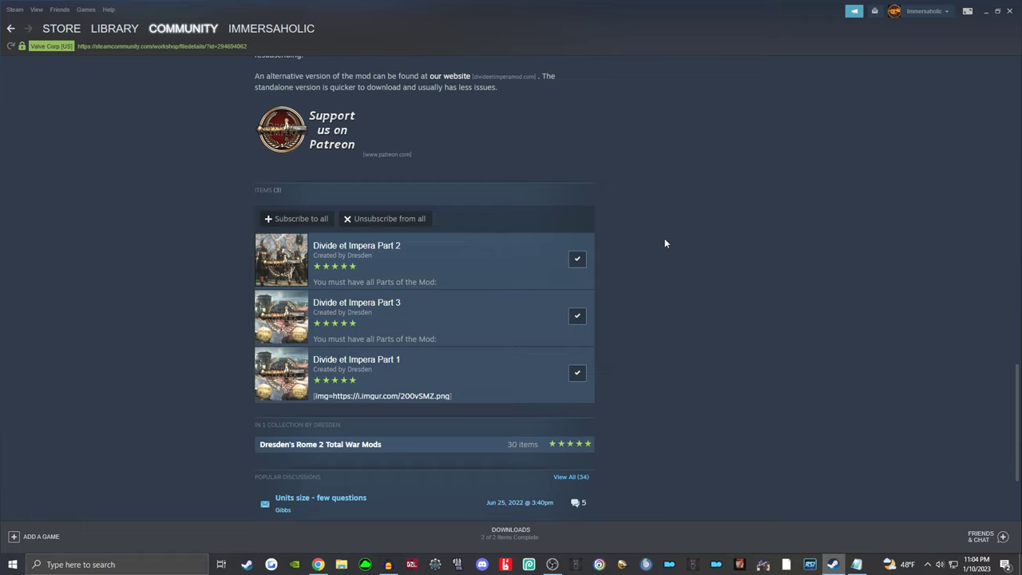
{"action": "mouse_move", "coordinate": [383, 379]}
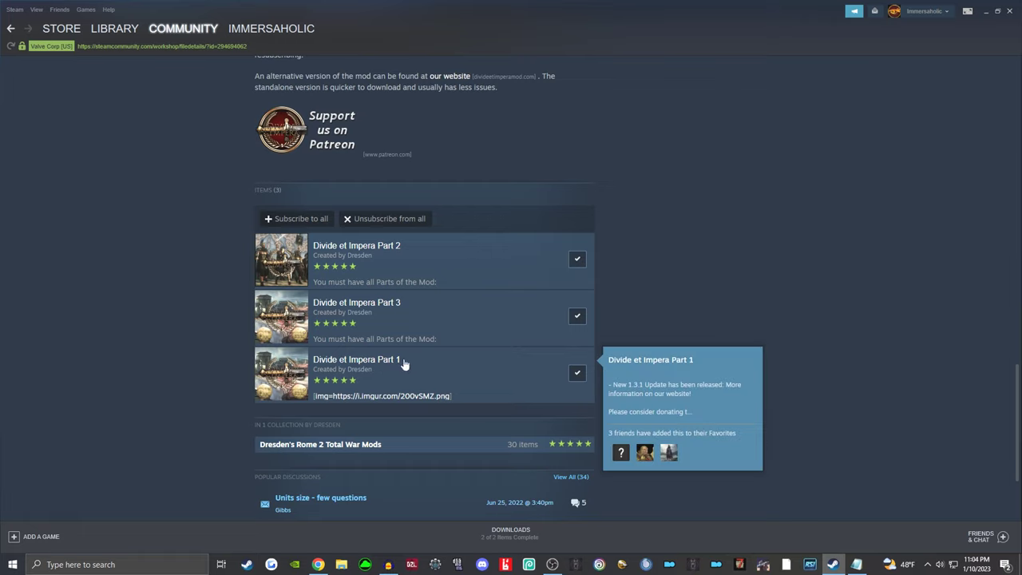
{"action": "mouse_move", "coordinate": [393, 265]}
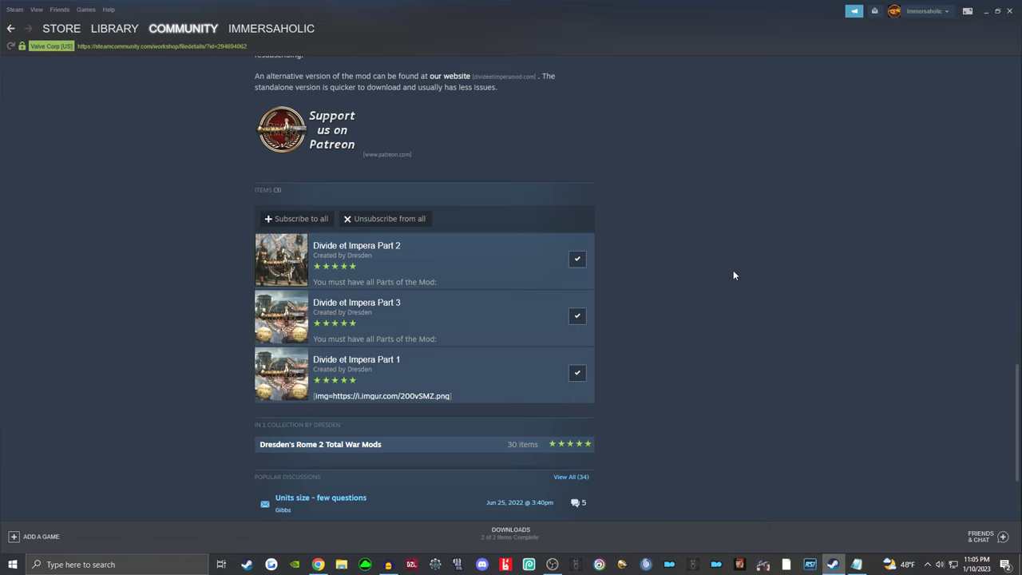
{"action": "scroll", "coordinate": [734, 275], "scroll_direction": "down", "scroll_amount": 1}
{"action": "scroll", "coordinate": [730, 318], "scroll_direction": "up", "scroll_amount": 3}
{"action": "scroll", "coordinate": [732, 320], "scroll_direction": "down", "scroll_amount": 1}
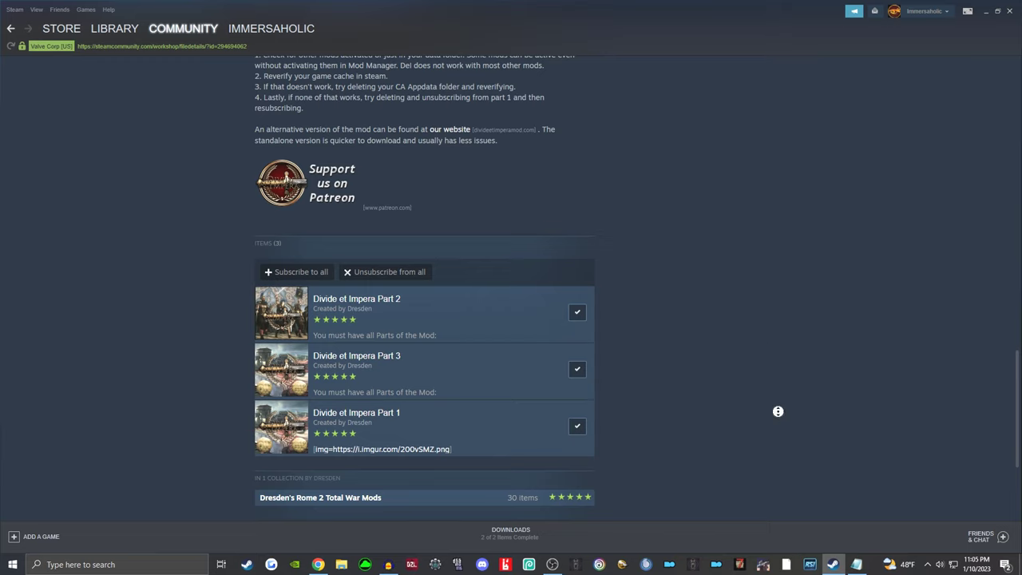
{"action": "scroll", "coordinate": [778, 412], "scroll_direction": "up", "scroll_amount": 15}
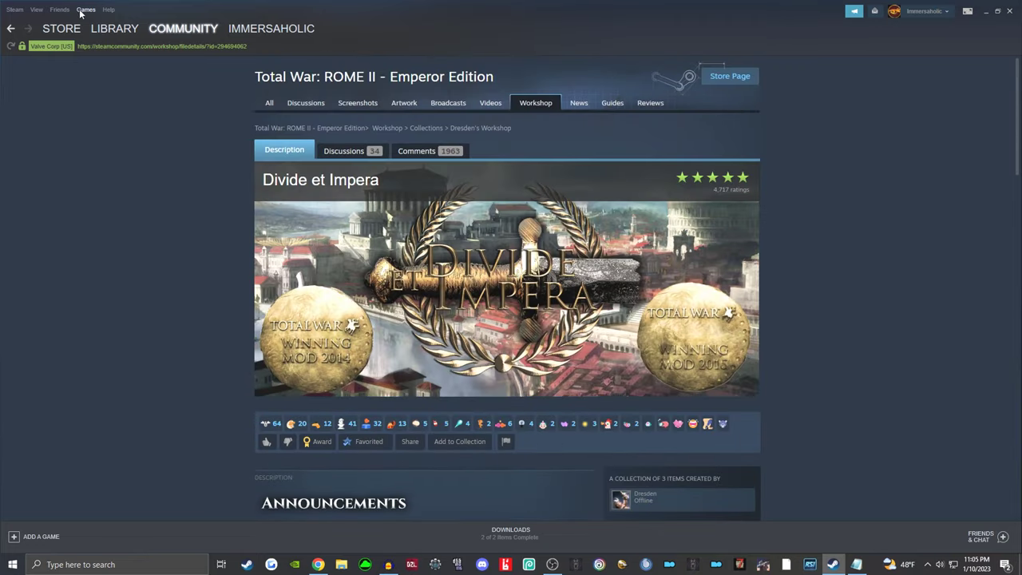
- Go to the Steam library and select Total War: ROME II - Emperor Edition from Favorites
{"action": "left_click", "coordinate": [84, 9]}
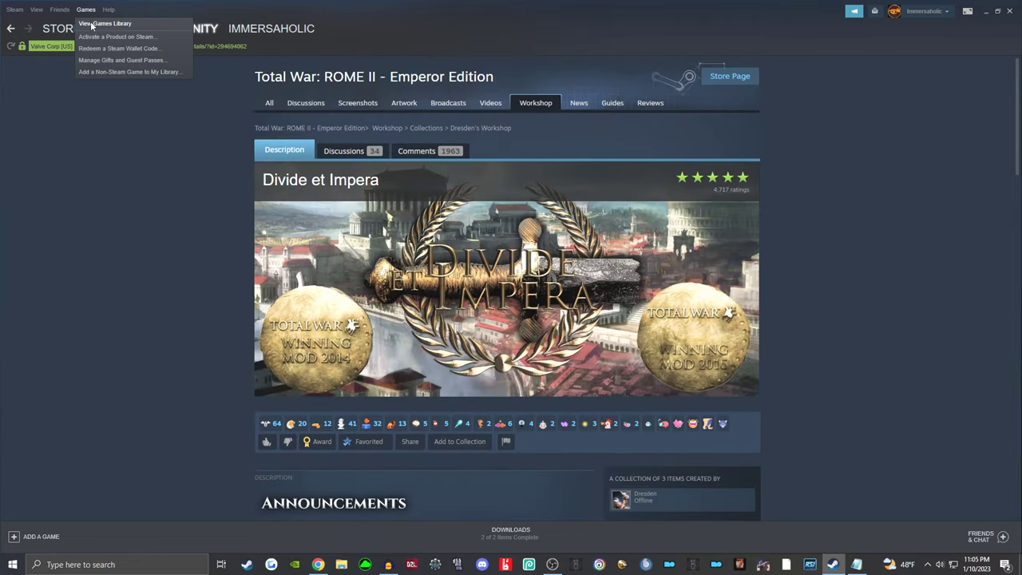
{"action": "left_click", "coordinate": [92, 25]}
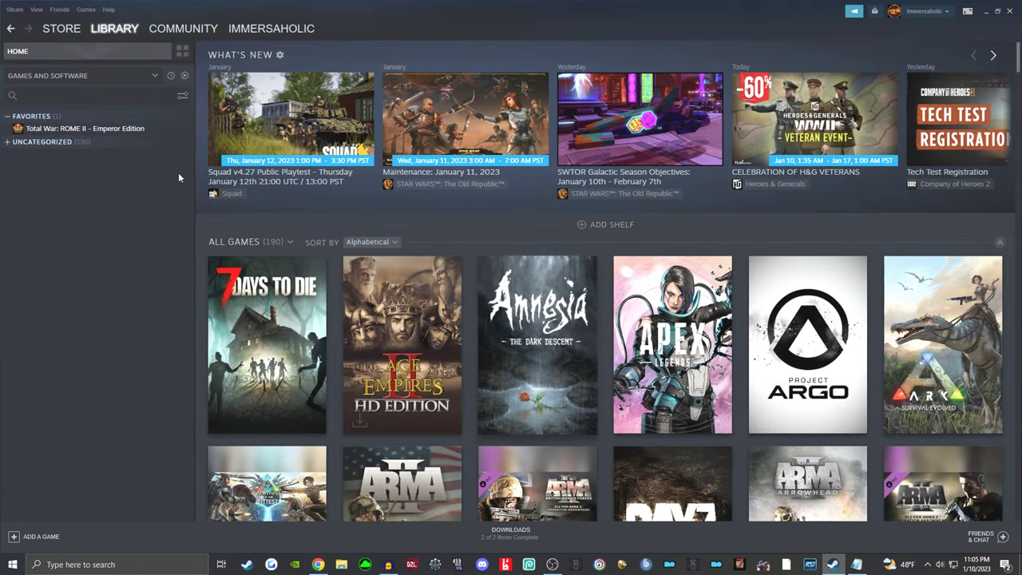
{"action": "left_click", "coordinate": [92, 130]}
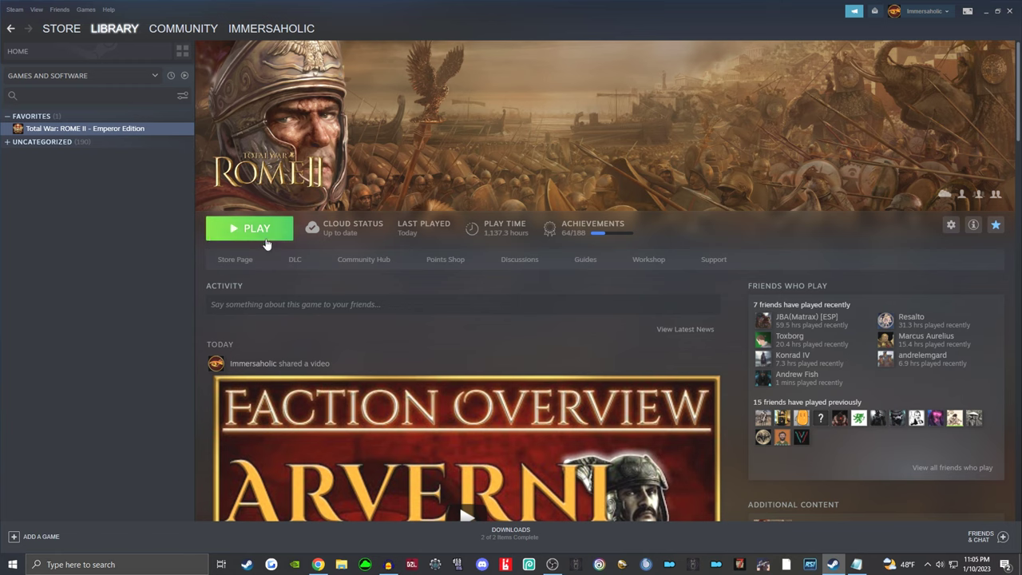
{"action": "left_click", "coordinate": [241, 233]}
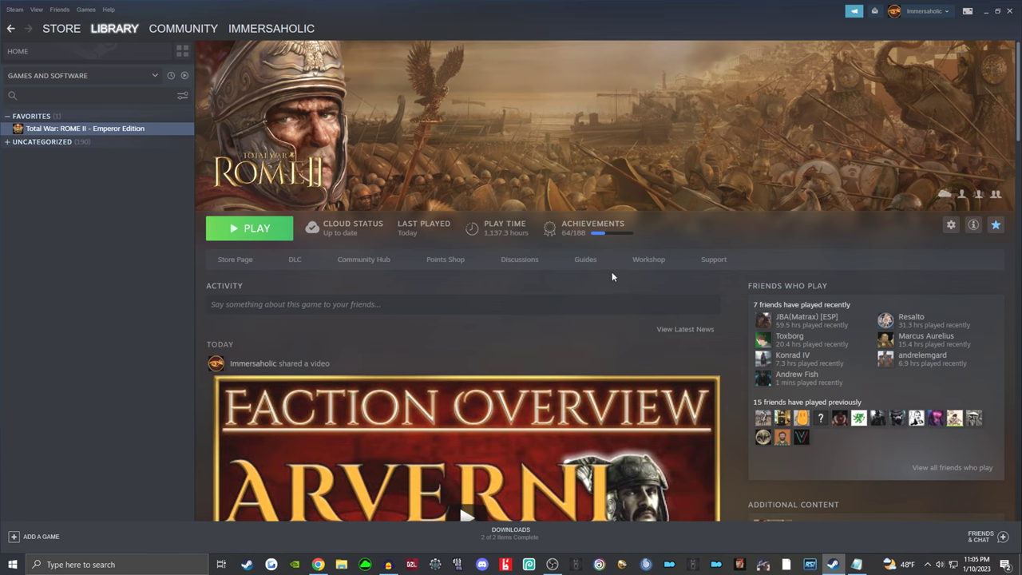
- Launch ROME II's Total War Launcher, reposition its window, and open the Mod Manager
{"action": "left_click", "coordinate": [262, 231]}
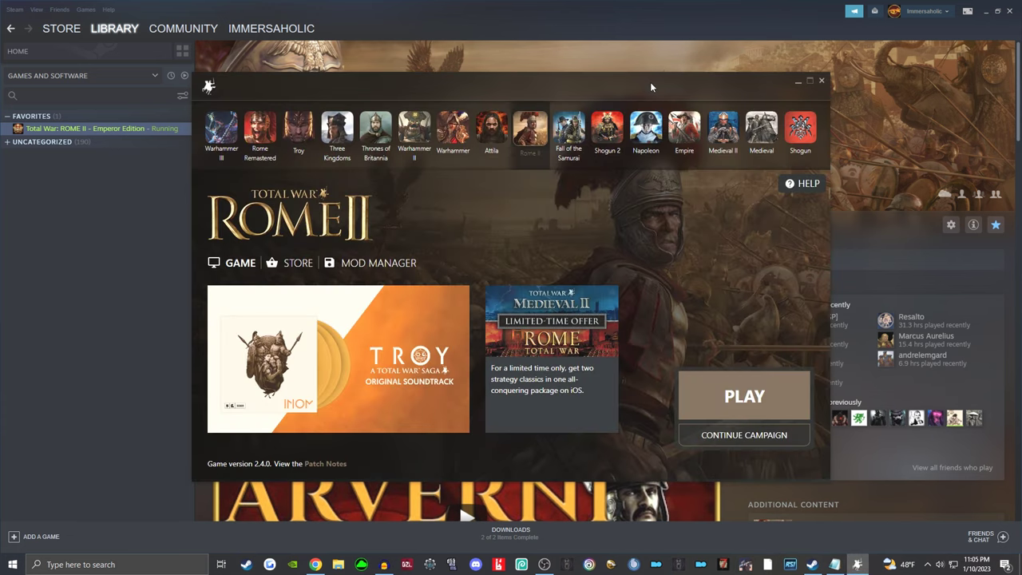
{"action": "mouse_move", "coordinate": [650, 86]}
{"action": "left_mouse_down"}
{"action": "mouse_move", "coordinate": [705, 80]}
{"action": "mouse_move", "coordinate": [664, 70]}
{"action": "left_mouse_up"}
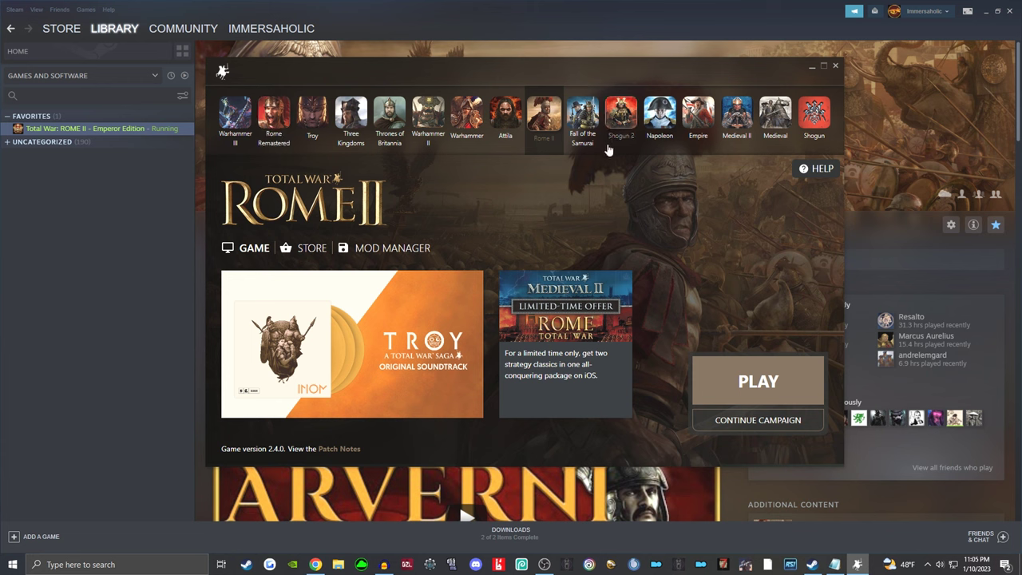
{"action": "left_click_drag", "start_coordinate": [540, 71], "coordinate": [530, 83]}
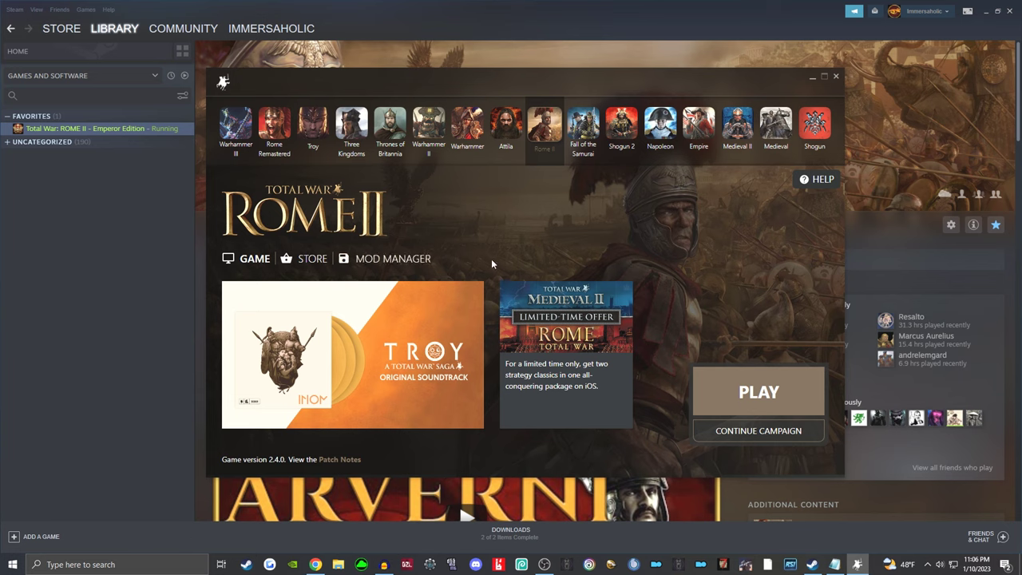
{"action": "left_click", "coordinate": [371, 262]}
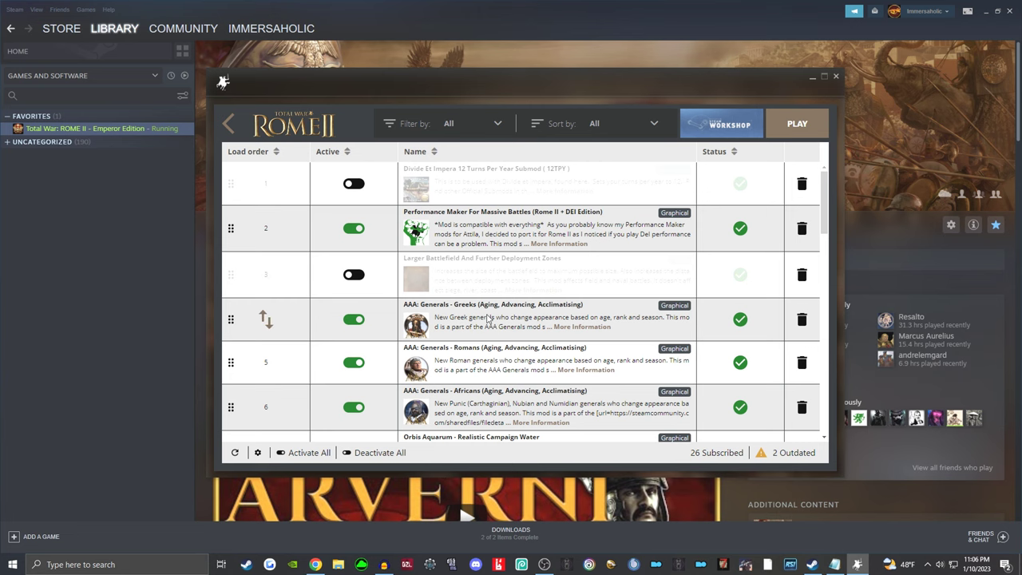
- Toggle Active on for Divide Et Impera Parts 1–3 and off for Battle Formations Reforged
{"action": "scroll", "coordinate": [489, 318], "scroll_direction": "down", "scroll_amount": 10}
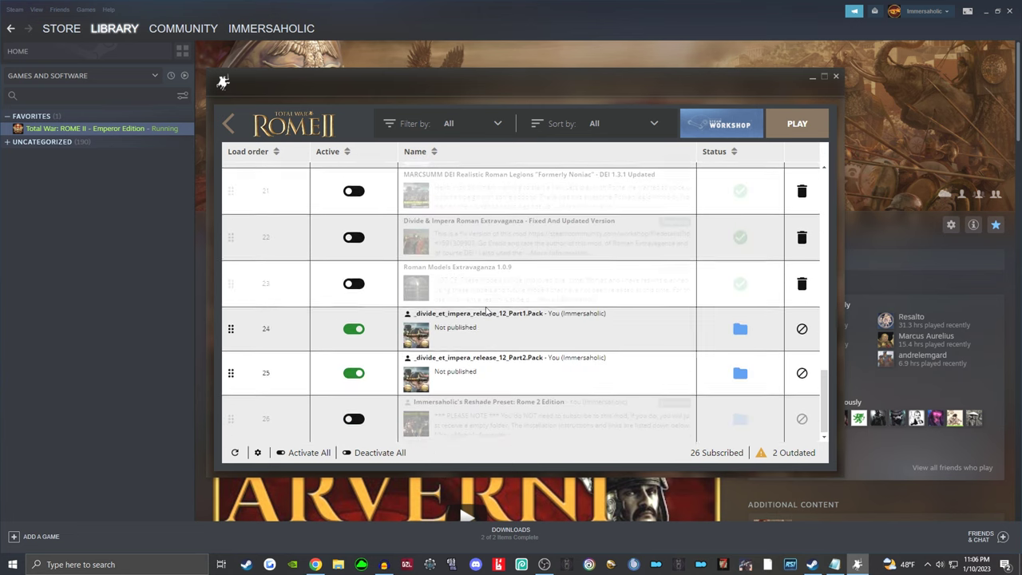
{"action": "scroll", "coordinate": [559, 308], "scroll_direction": "up", "scroll_amount": 6}
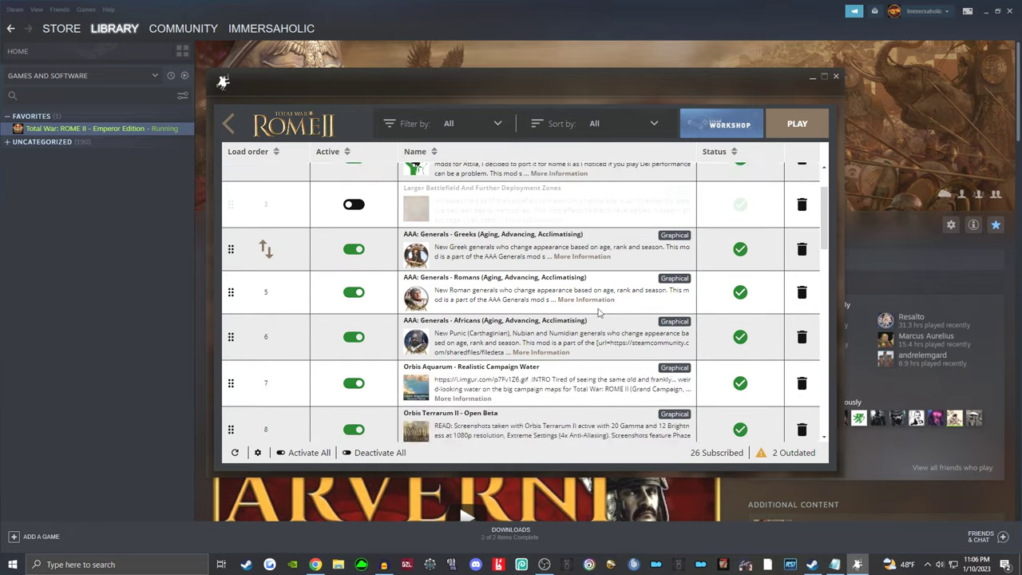
{"action": "scroll", "coordinate": [597, 312], "scroll_direction": "down", "scroll_amount": 3}
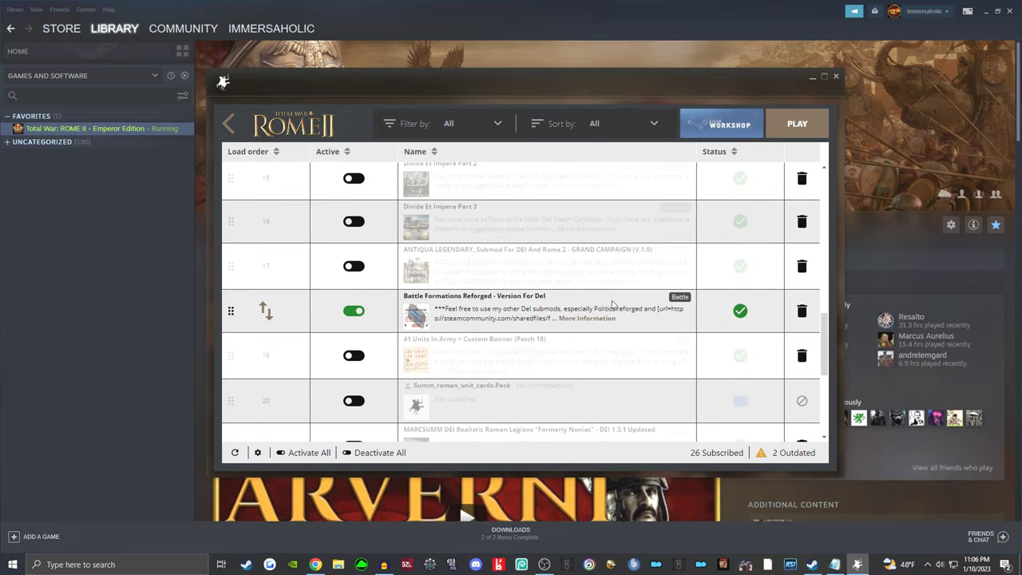
{"action": "scroll", "coordinate": [613, 304], "scroll_direction": "up", "scroll_amount": 2}
{"action": "scroll", "coordinate": [615, 306], "scroll_direction": "down", "scroll_amount": 5}
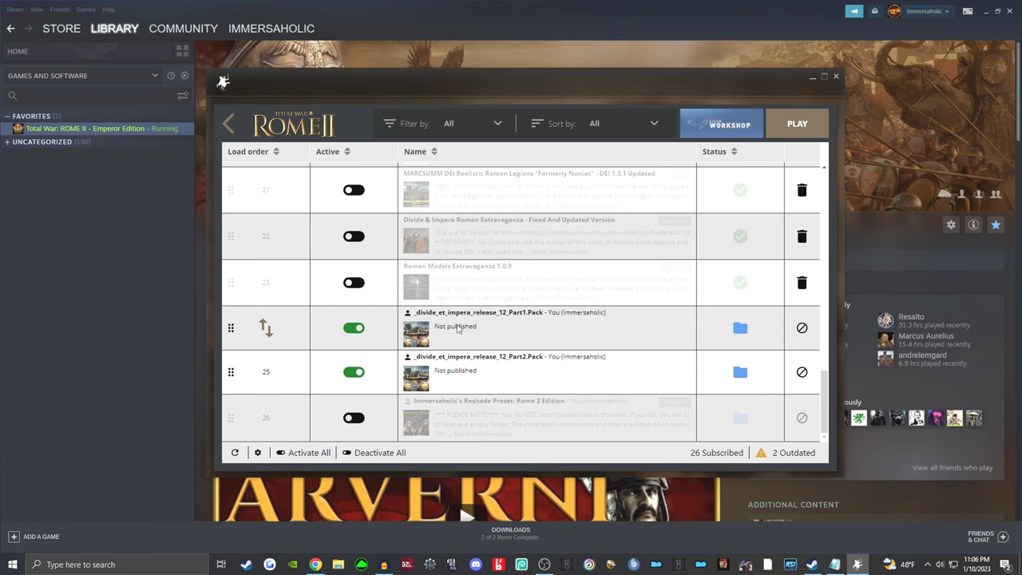
{"action": "scroll", "coordinate": [564, 359], "scroll_direction": "up", "scroll_amount": 6}
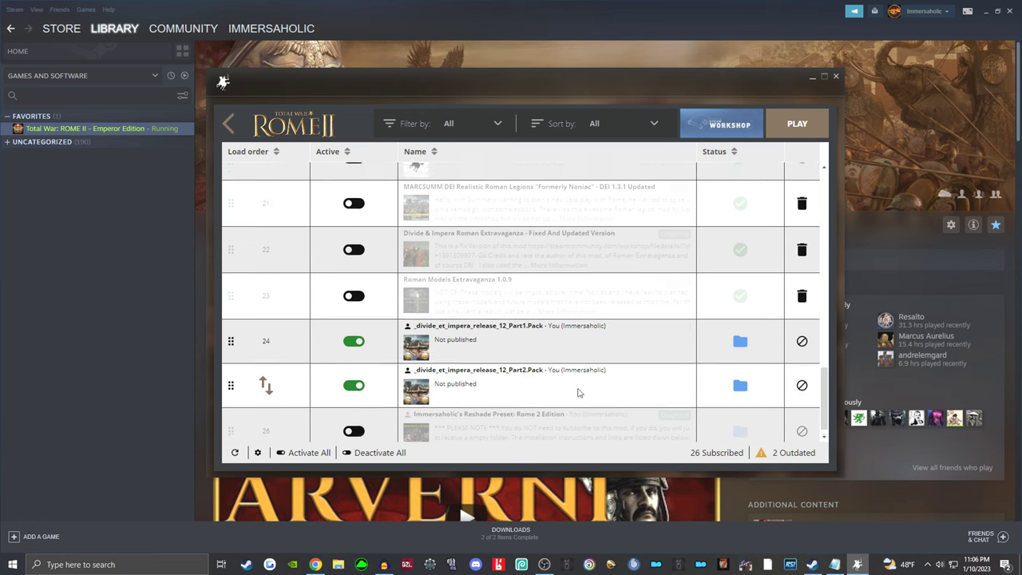
{"action": "scroll", "coordinate": [603, 354], "scroll_direction": "up", "scroll_amount": 1}
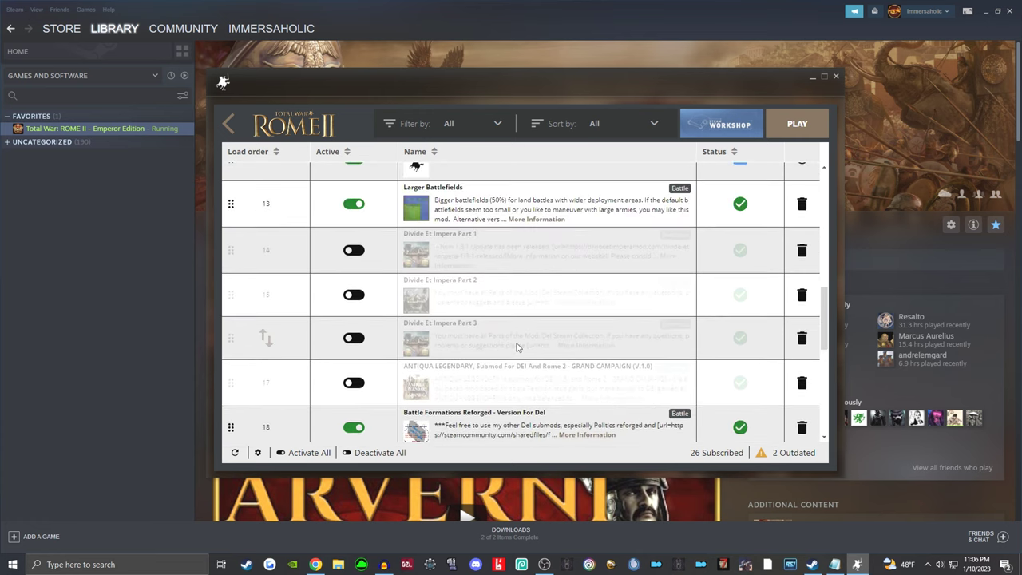
{"action": "scroll", "coordinate": [420, 294], "scroll_direction": "down", "scroll_amount": 1}
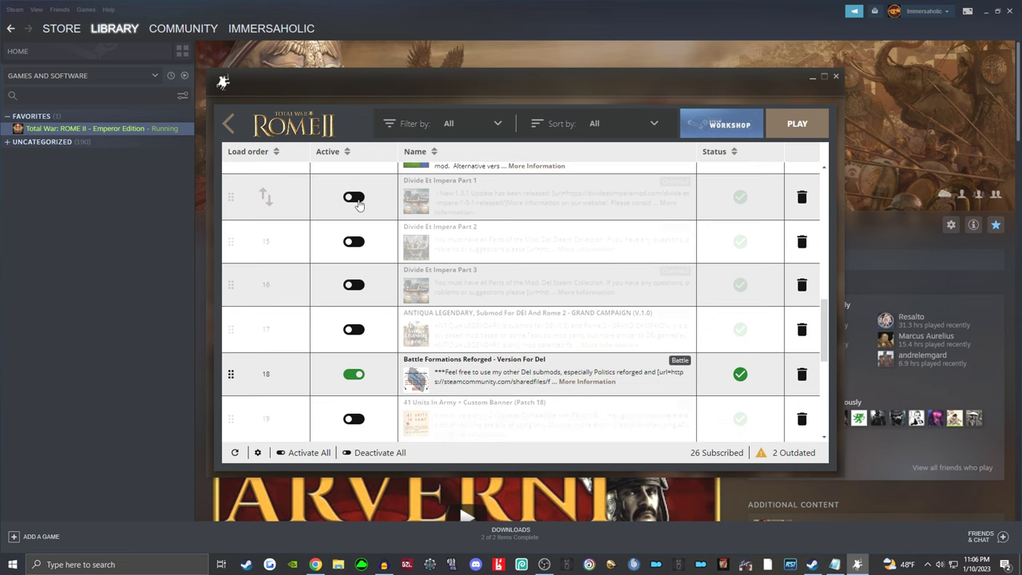
{"action": "left_click", "coordinate": [356, 200]}
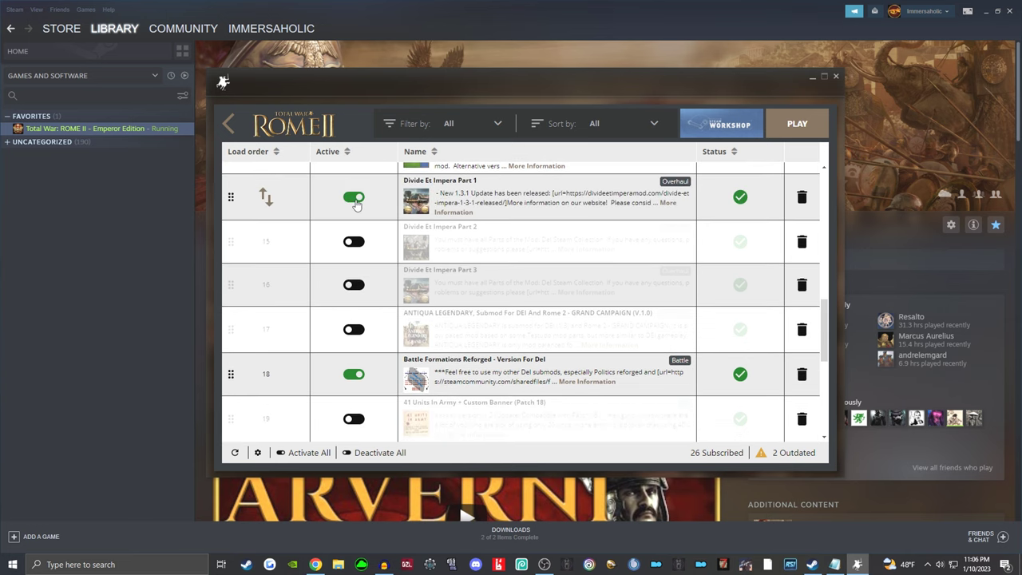
{"action": "left_click", "coordinate": [356, 243]}
{"action": "left_click", "coordinate": [356, 286]}
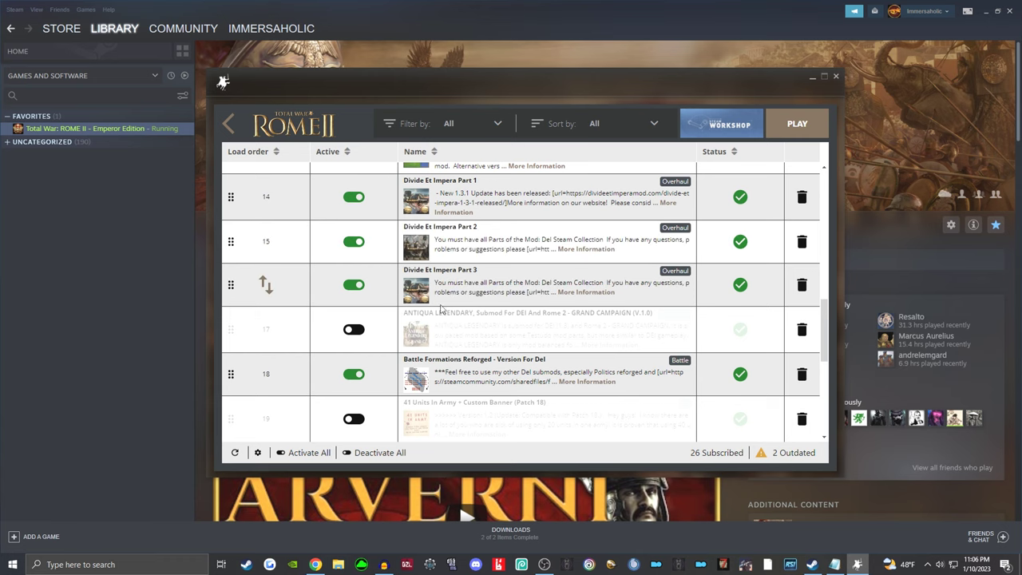
{"action": "left_click", "coordinate": [356, 375]}
{"action": "scroll", "coordinate": [383, 343], "scroll_direction": "up", "scroll_amount": 1}
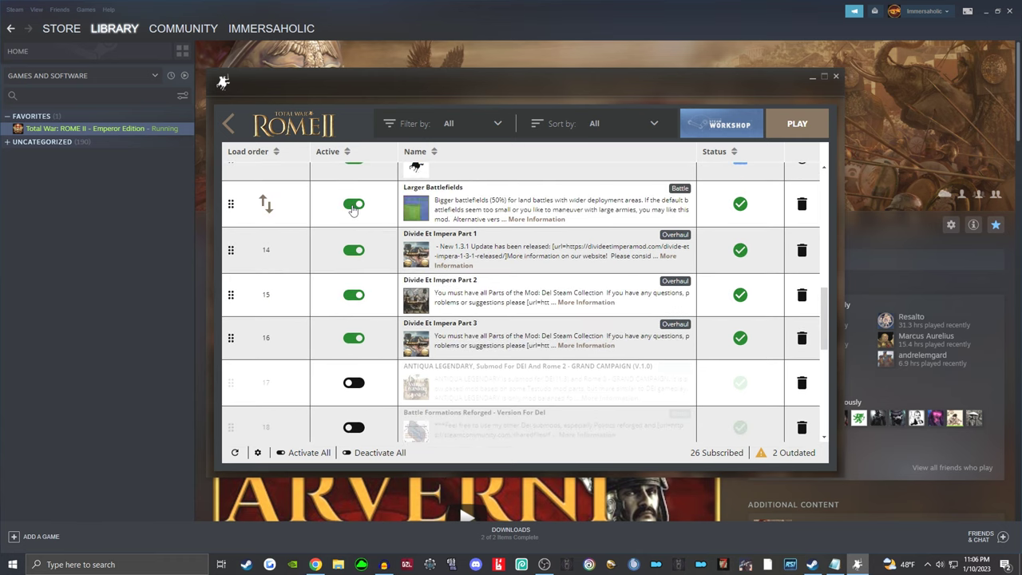
{"action": "scroll", "coordinate": [501, 279], "scroll_direction": "down", "scroll_amount": 1}
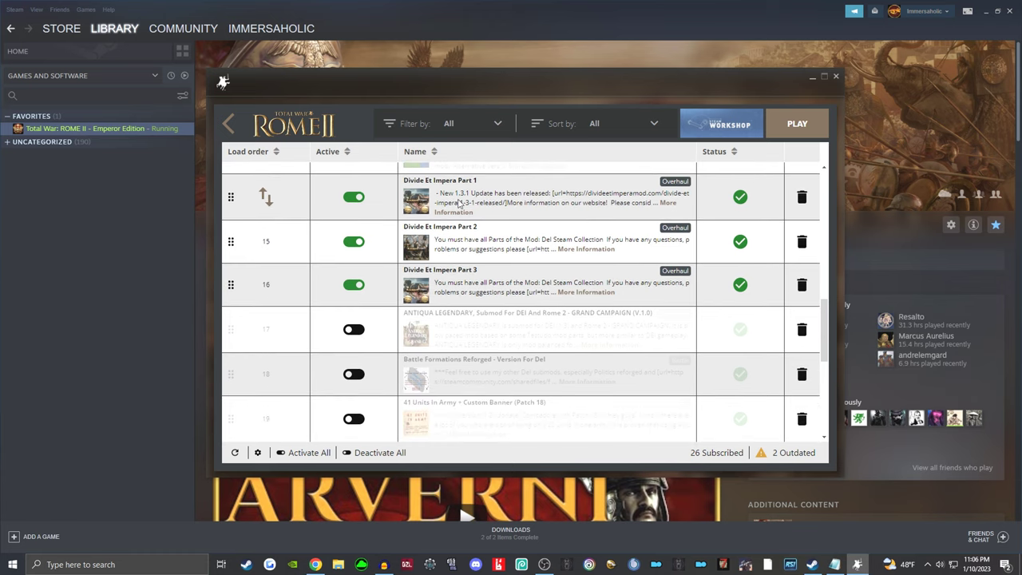
- Drag Divide Et Impera Part 1 below Parts 3 and 2 to load 16th, then re-toggle it active
{"action": "left_click_drag", "start_coordinate": [266, 197], "coordinate": [273, 251]}
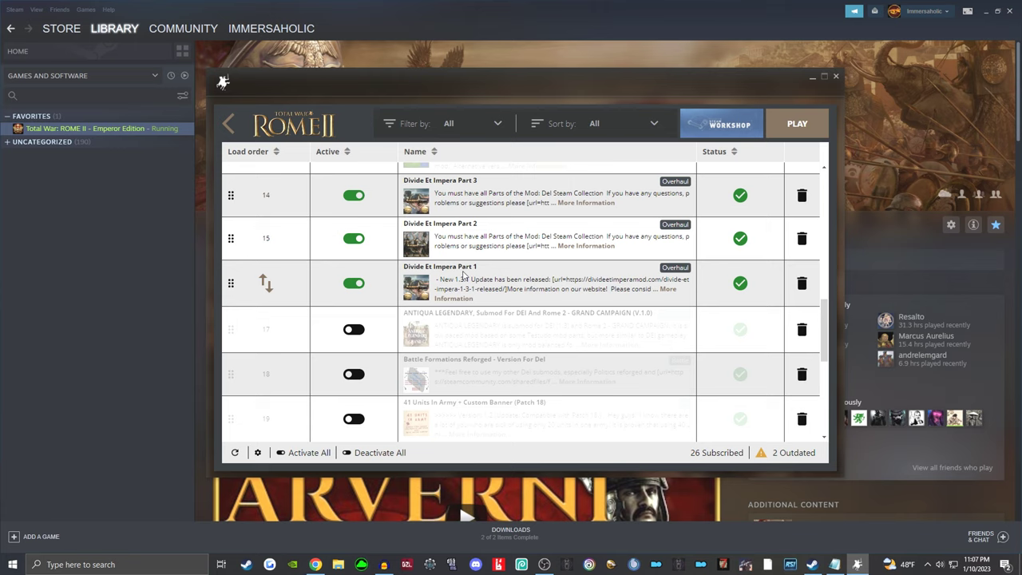
{"action": "left_click", "coordinate": [356, 287]}
{"action": "left_click", "coordinate": [356, 286]}
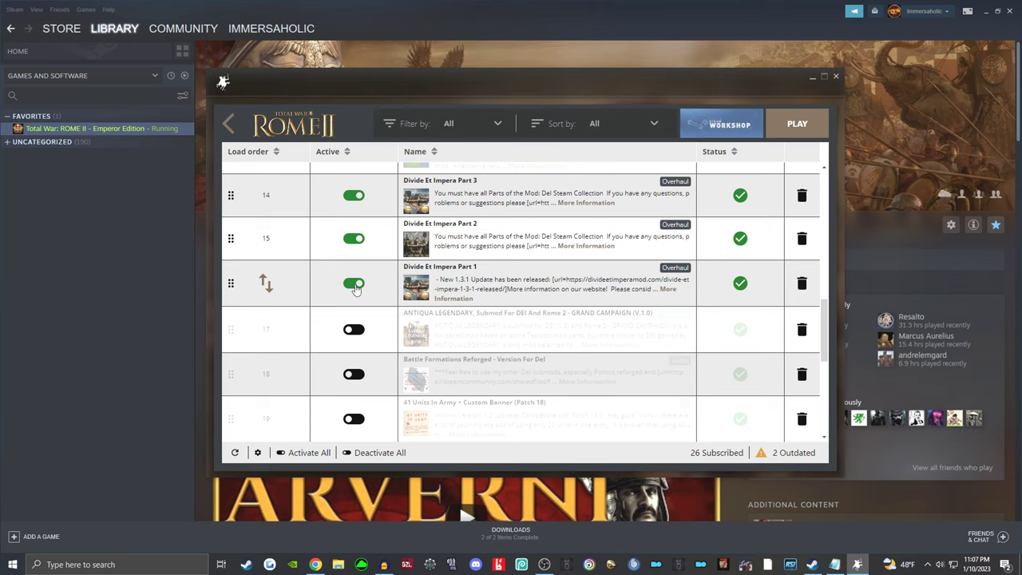